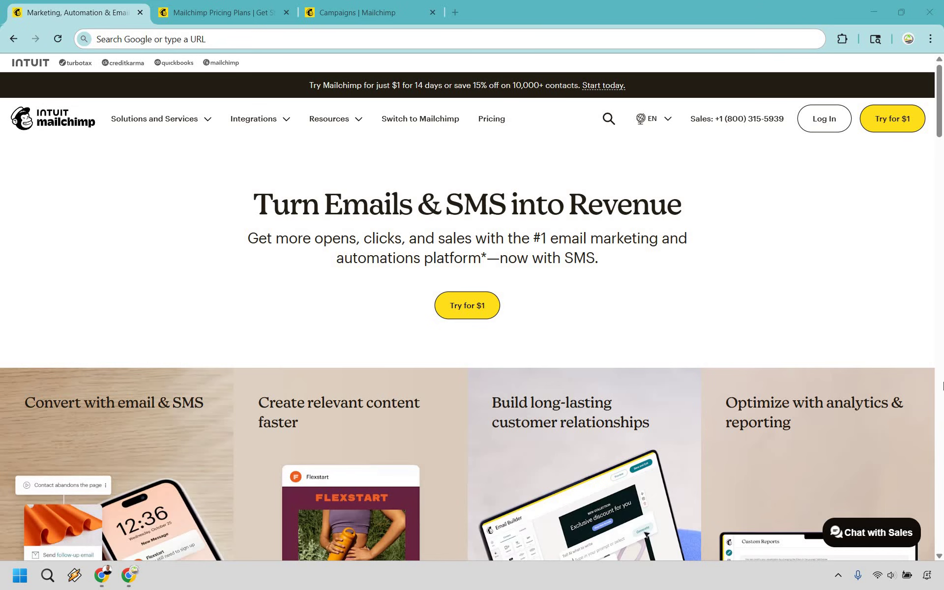
Go to the Campaigns area to reach the Create page with email, automation and landing page options.
{"action": "left_click", "coordinate": [245, 7]}
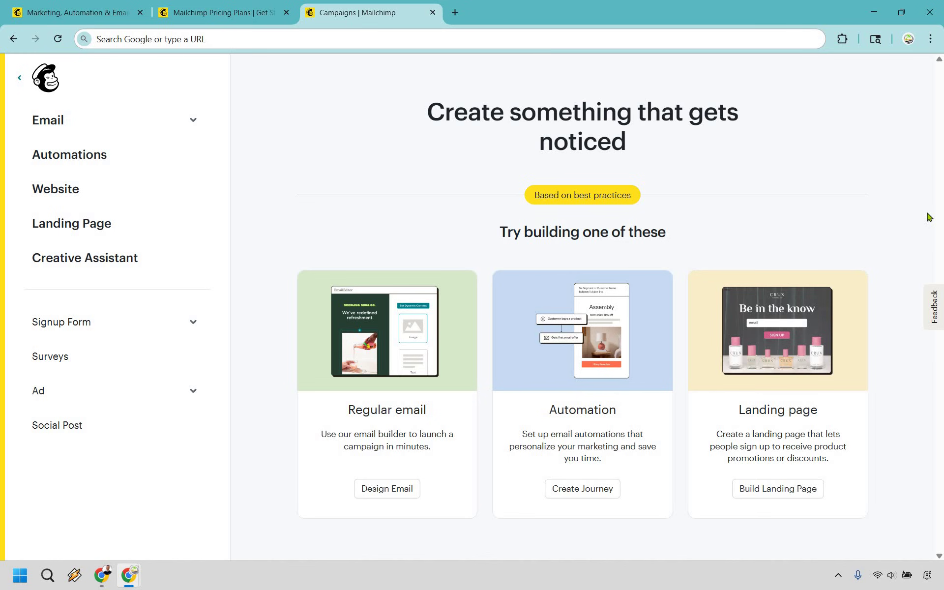
Start the 'Newsletter Sign Up' landing page from the Grow Your List template.
{"action": "left_click", "coordinate": [776, 489]}
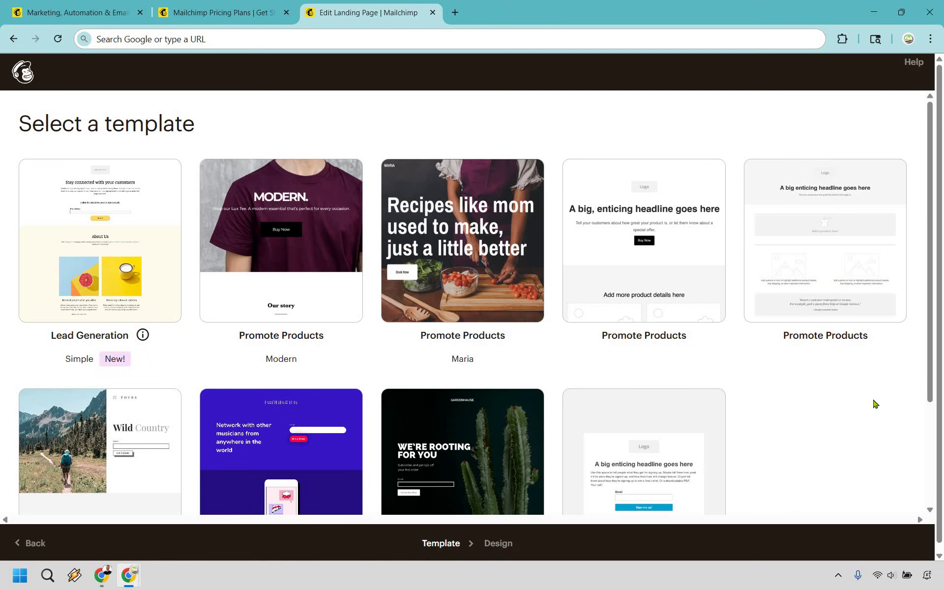
{"action": "scroll", "coordinate": [881, 408], "scroll_direction": "down", "scroll_amount": 3}
{"action": "scroll", "coordinate": [888, 437], "scroll_direction": "up", "scroll_amount": 1}
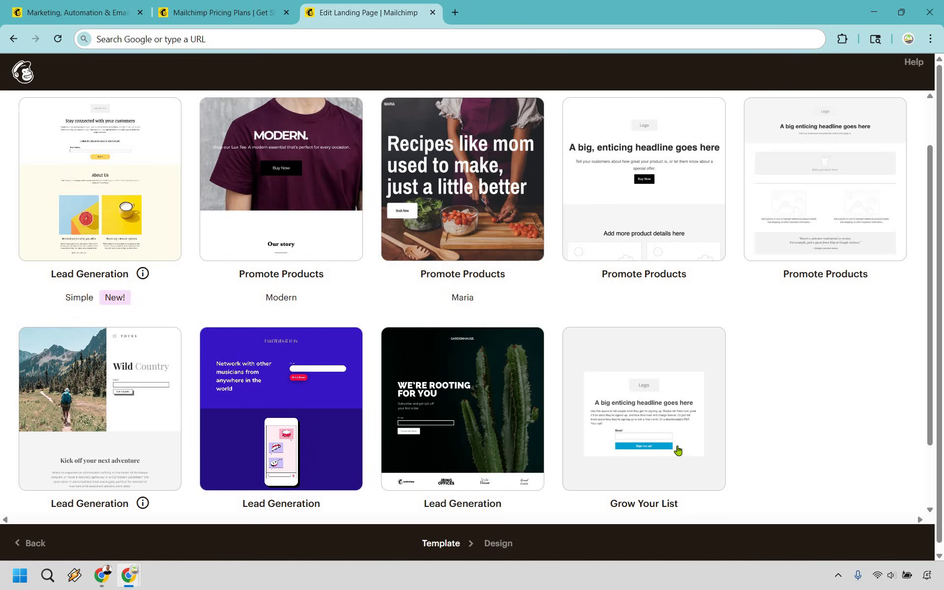
{"action": "left_click", "coordinate": [632, 378]}
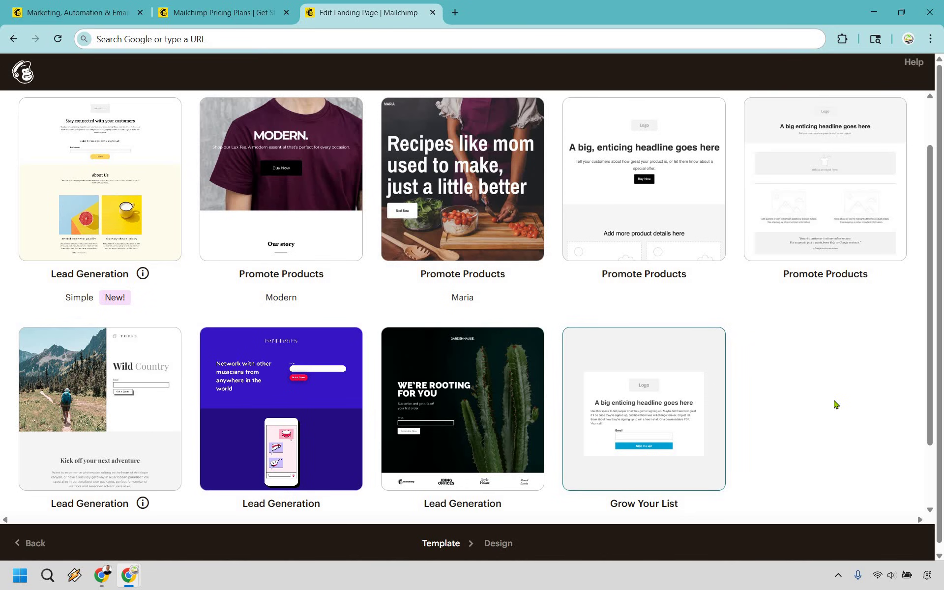
{"action": "left_click", "coordinate": [647, 400]}
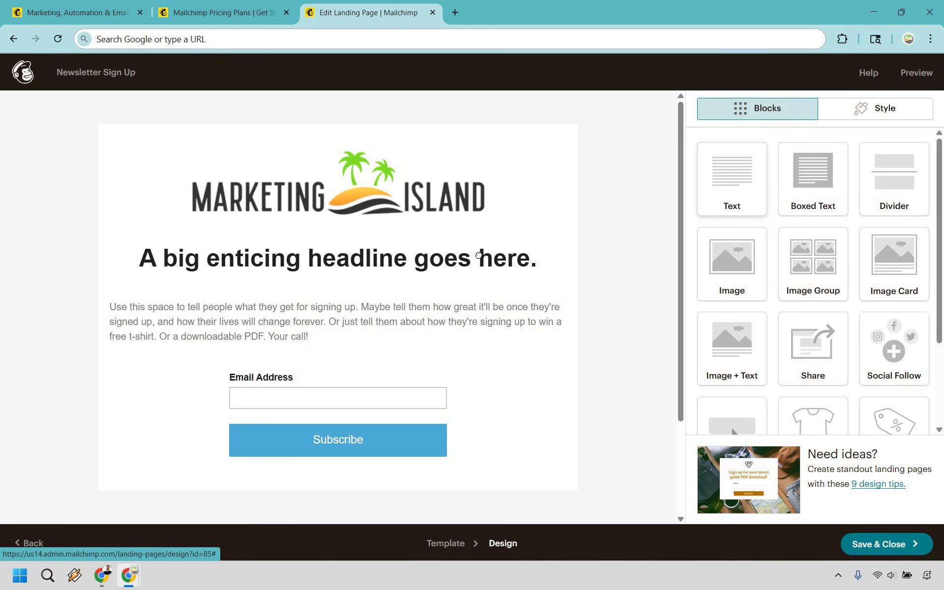
{"action": "left_click_drag", "start_coordinate": [468, 257], "coordinate": [411, 250]}
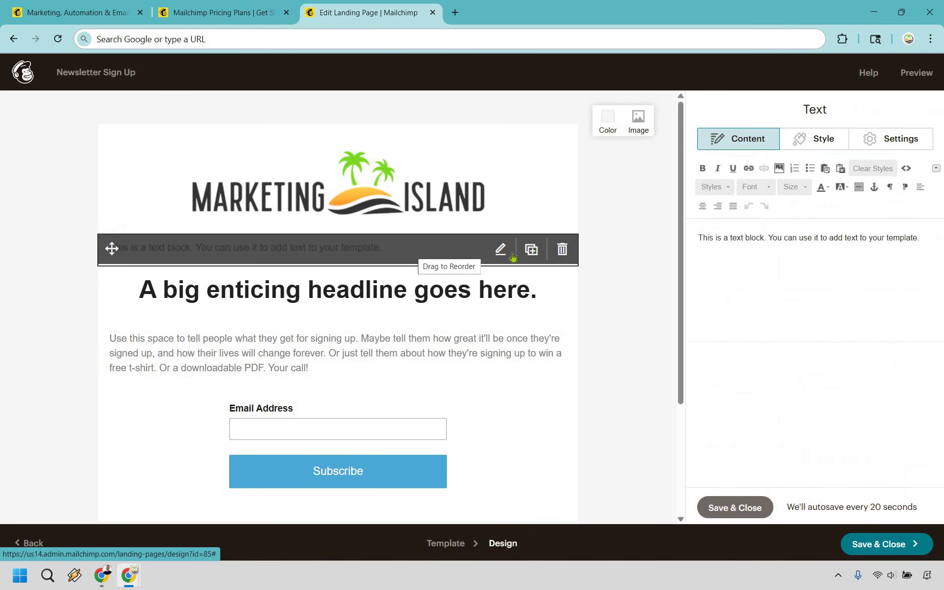
{"action": "left_click", "coordinate": [564, 250]}
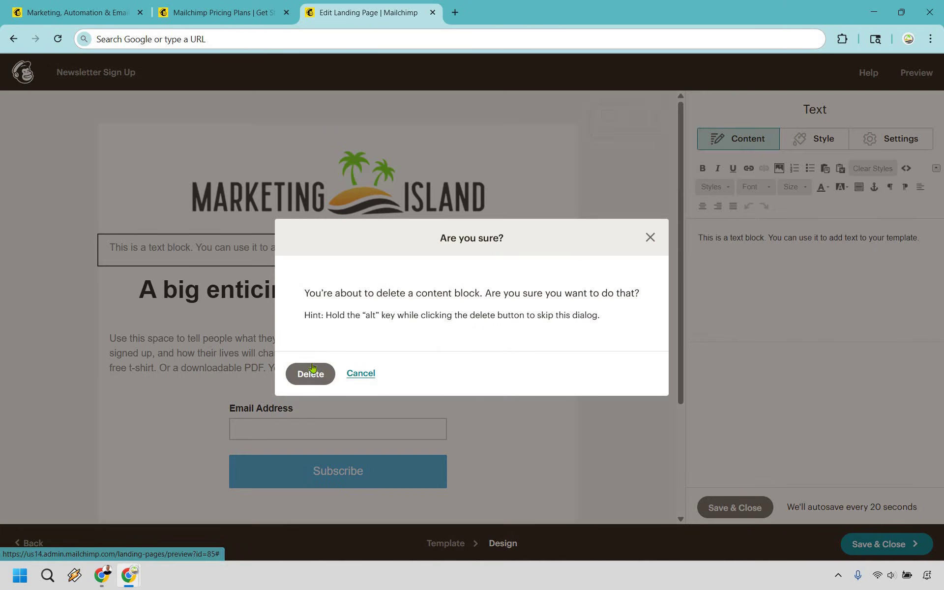
{"action": "left_click", "coordinate": [313, 369]}
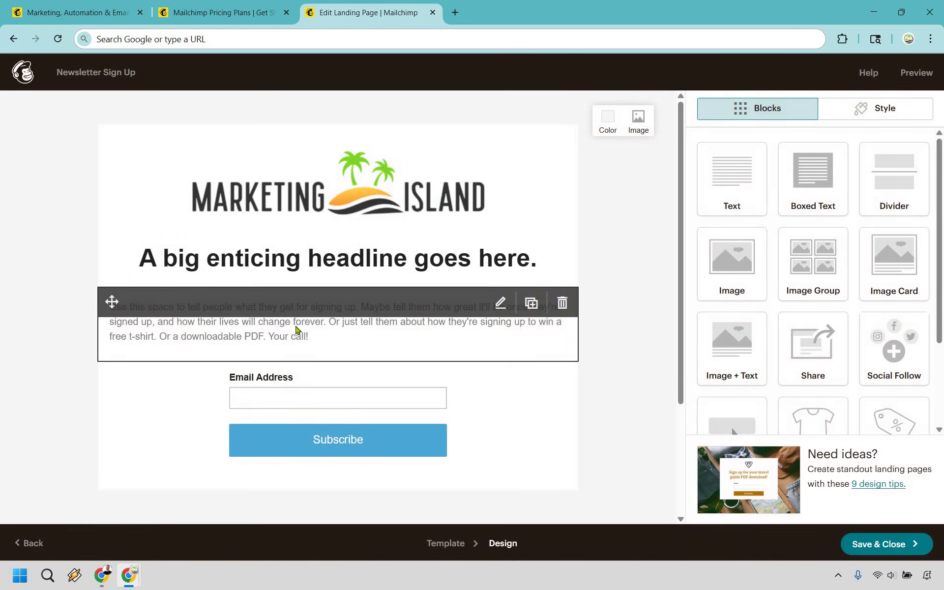
{"action": "left_click", "coordinate": [297, 329]}
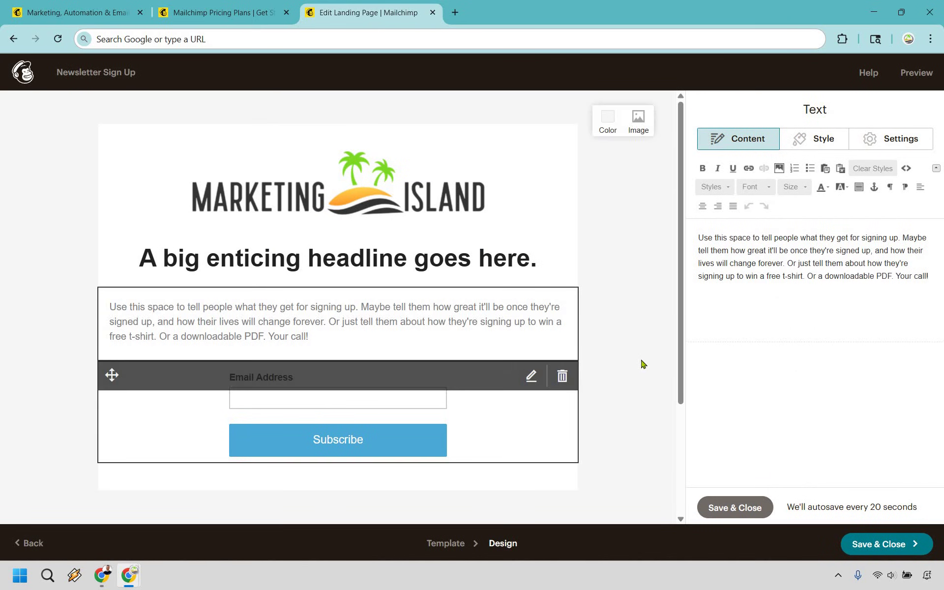
{"action": "left_click", "coordinate": [719, 352]}
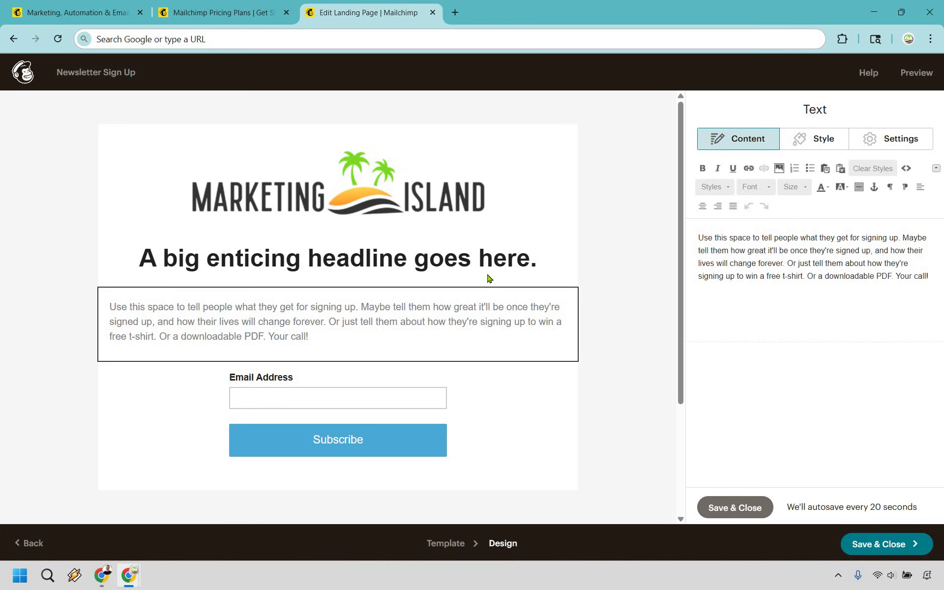
Replace the headline with 'Get My Free Software Cheetsheat'.
{"action": "left_click", "coordinate": [467, 270]}
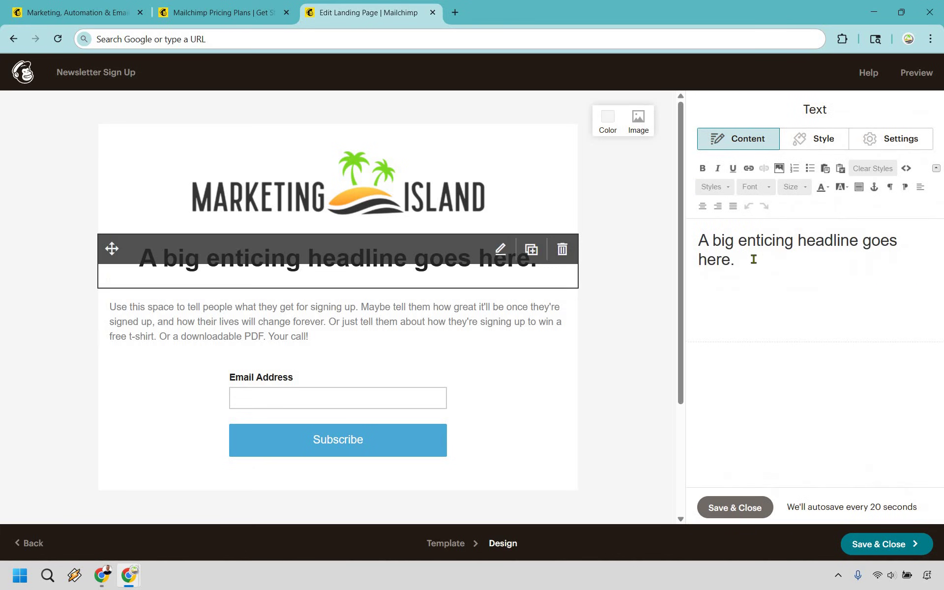
{"action": "key", "text": "ctrl+a"}
{"action": "type", "text": "Get My Free Software Cheetsheat"}
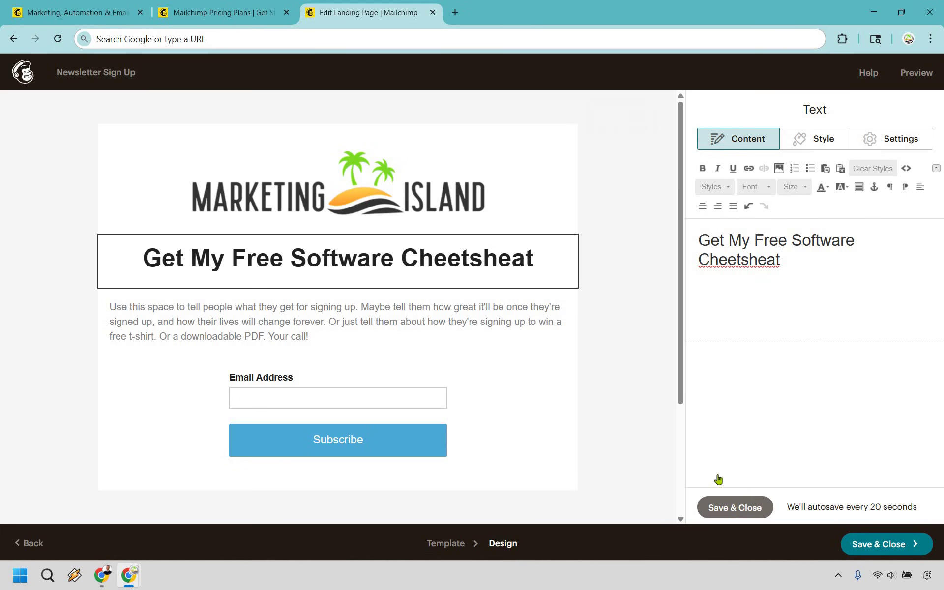
{"action": "left_click", "coordinate": [471, 336]}
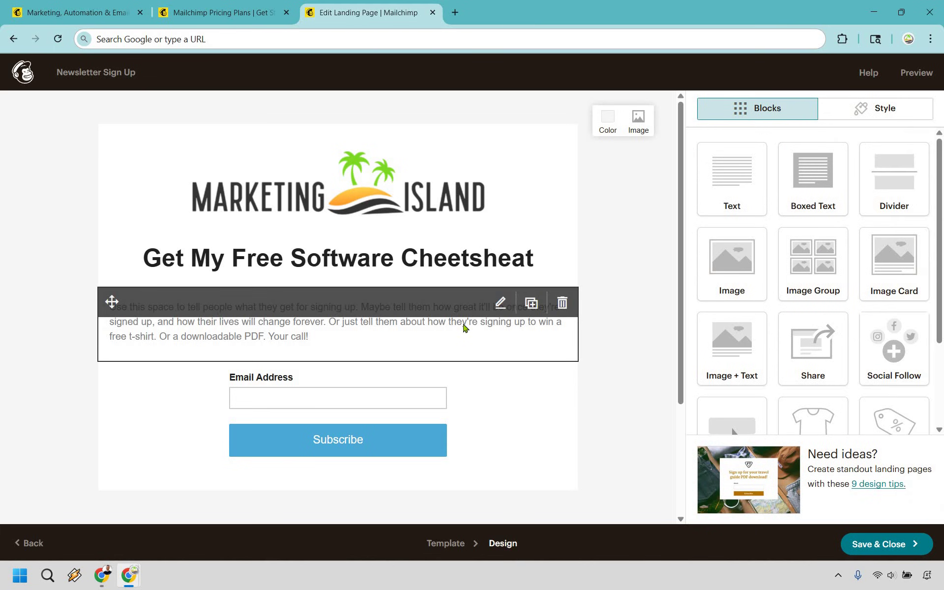
Replace the body paragraph with the pitch offering 40+ best software tools for an email.
{"action": "left_click", "coordinate": [465, 328]}
{"action": "key", "text": "ctrl+a"}
{"action": "type", "text": "Enter your email below to get access to the 40+ best software tools for building and growing your digital business."}
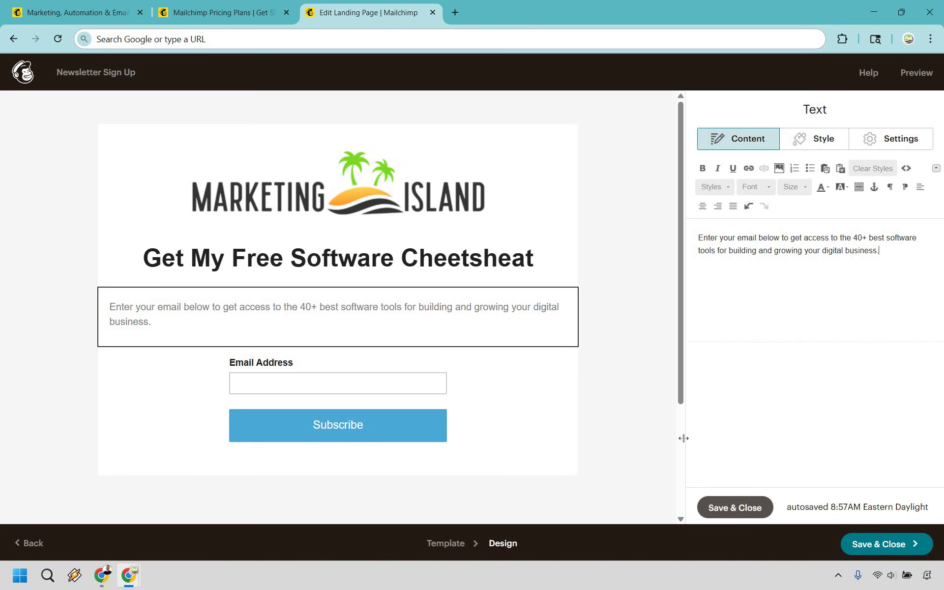
{"action": "left_click", "coordinate": [657, 351]}
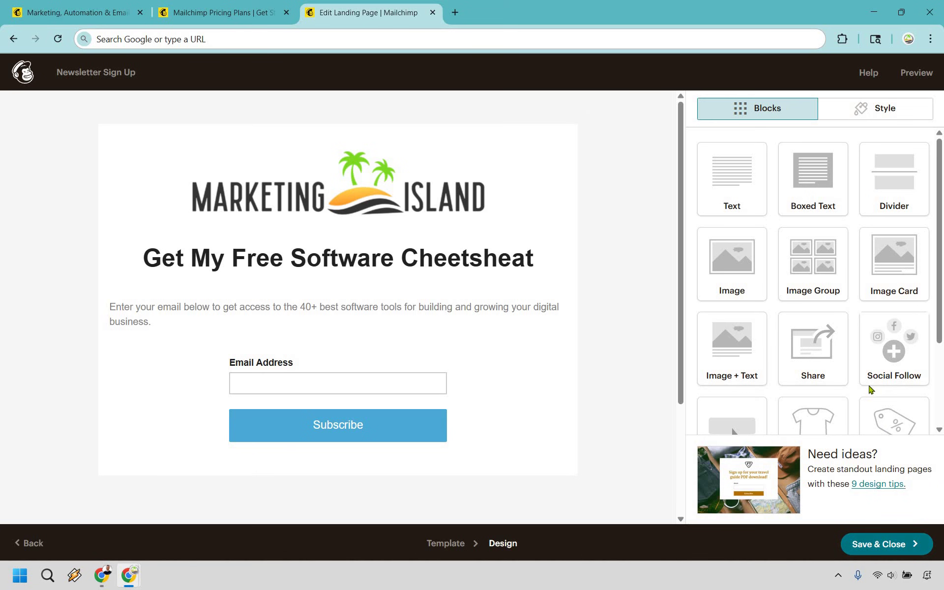
Save and close the landing page design, then review the Ready to publish overview.
{"action": "left_click", "coordinate": [880, 544]}
{"action": "scroll", "coordinate": [908, 203], "scroll_direction": "down", "scroll_amount": 8}
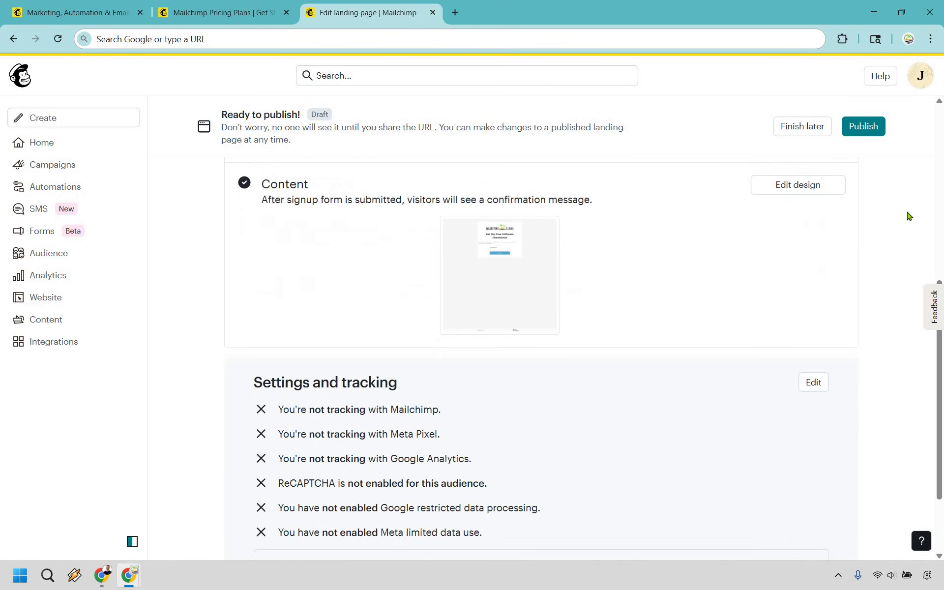
{"action": "scroll", "coordinate": [908, 217], "scroll_direction": "down", "scroll_amount": 2}
{"action": "scroll", "coordinate": [908, 217], "scroll_direction": "up", "scroll_amount": 8}
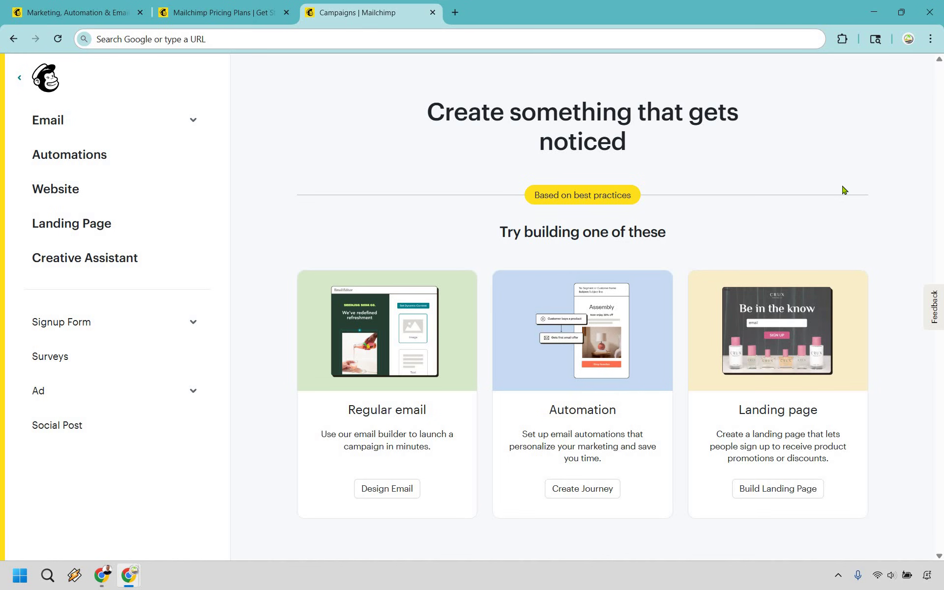
Begin a new regular email designed from a Basic layout.
{"action": "left_click", "coordinate": [391, 491]}
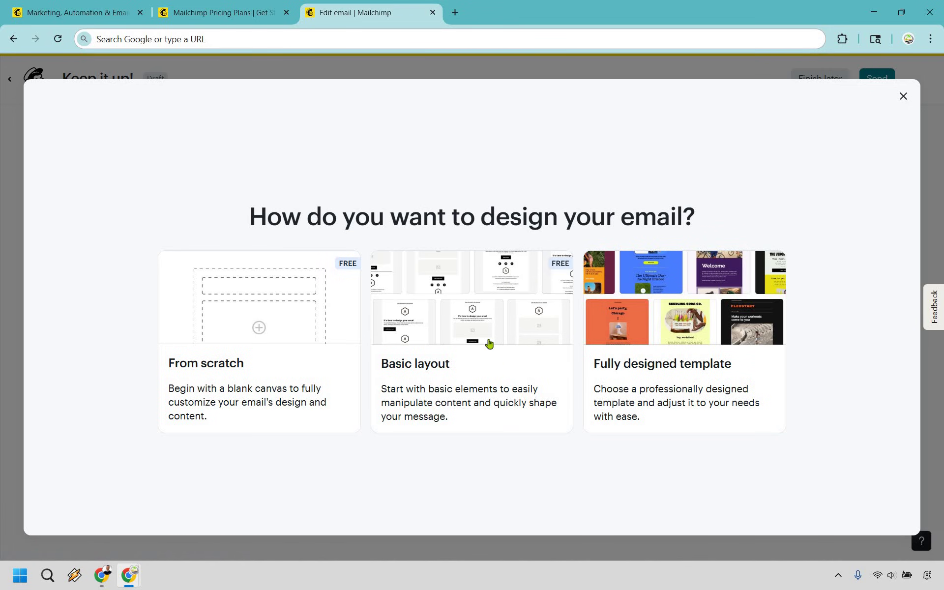
{"action": "left_click", "coordinate": [488, 318]}
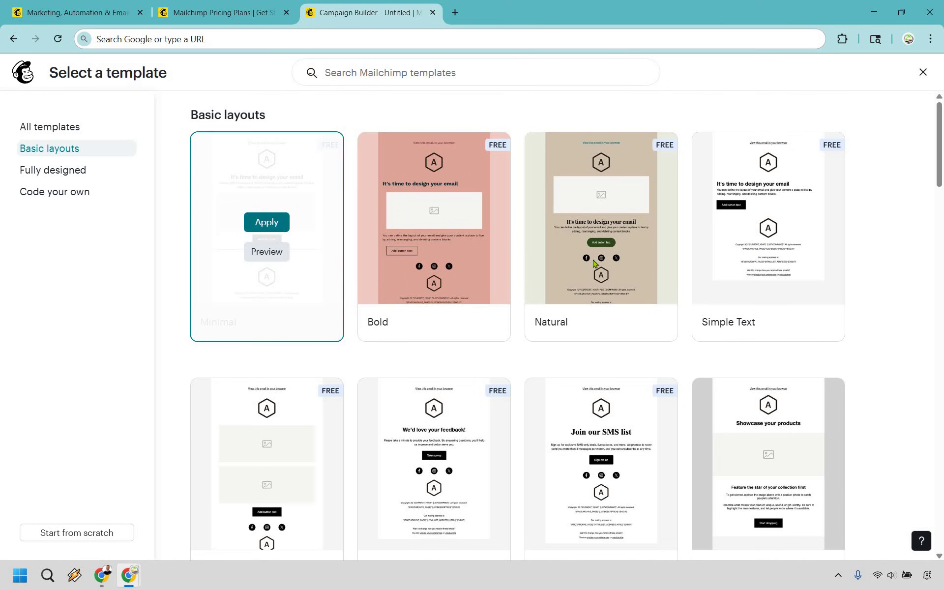
Apply the Minimal template, then add a Paragraph block and undo it.
{"action": "left_click", "coordinate": [267, 223]}
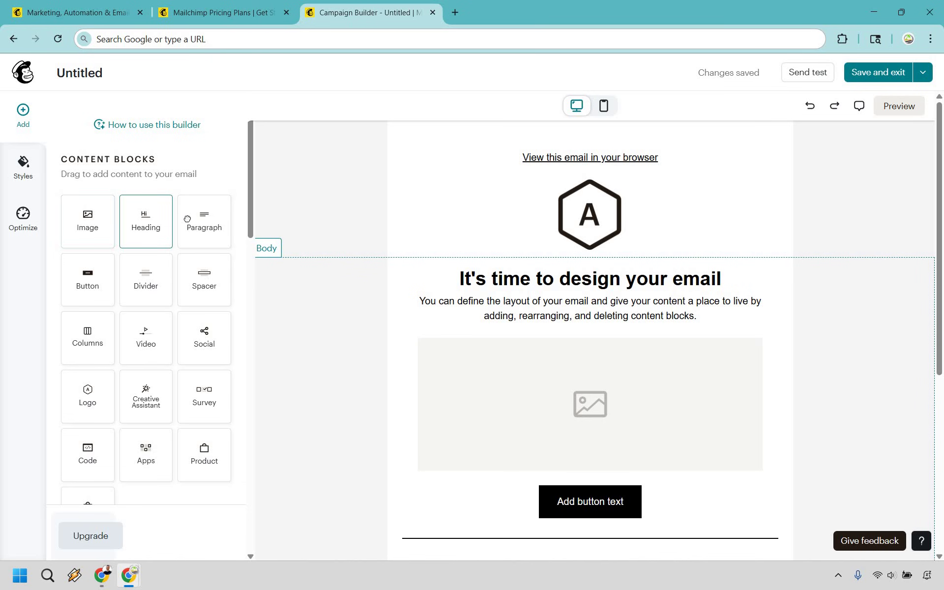
{"action": "left_click_drag", "start_coordinate": [185, 217], "coordinate": [747, 367]}
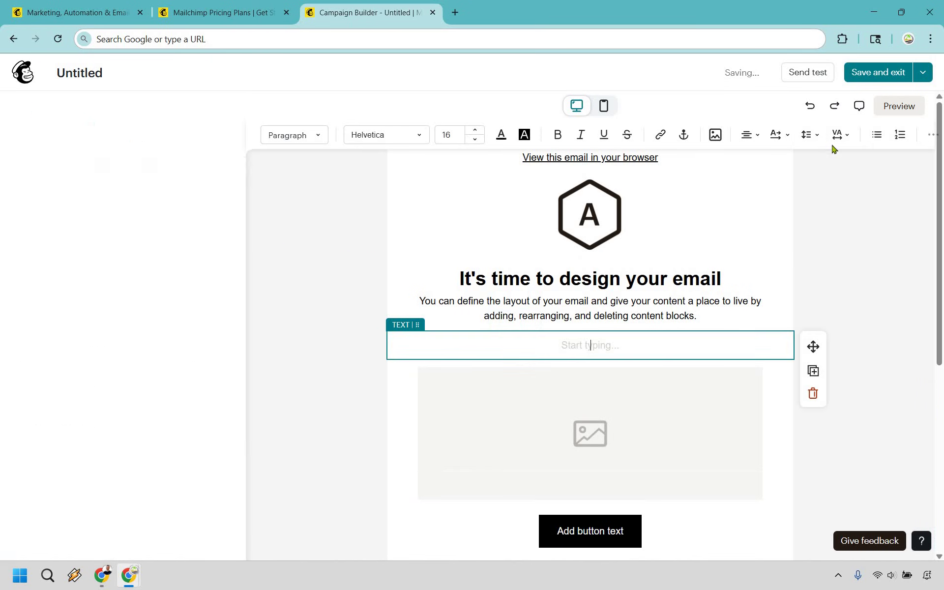
{"action": "left_click", "coordinate": [811, 107]}
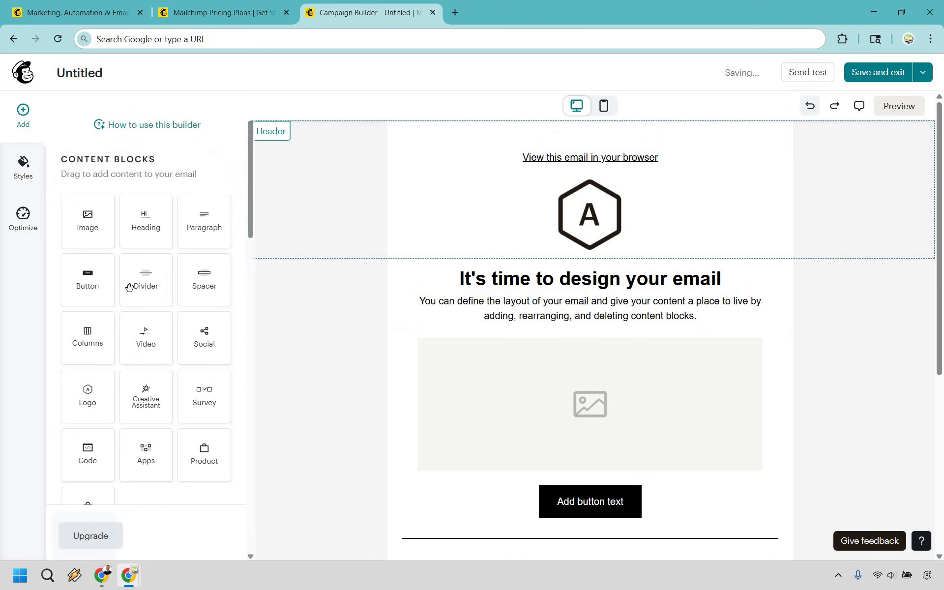
{"action": "scroll", "coordinate": [133, 344], "scroll_direction": "down", "scroll_amount": 4}
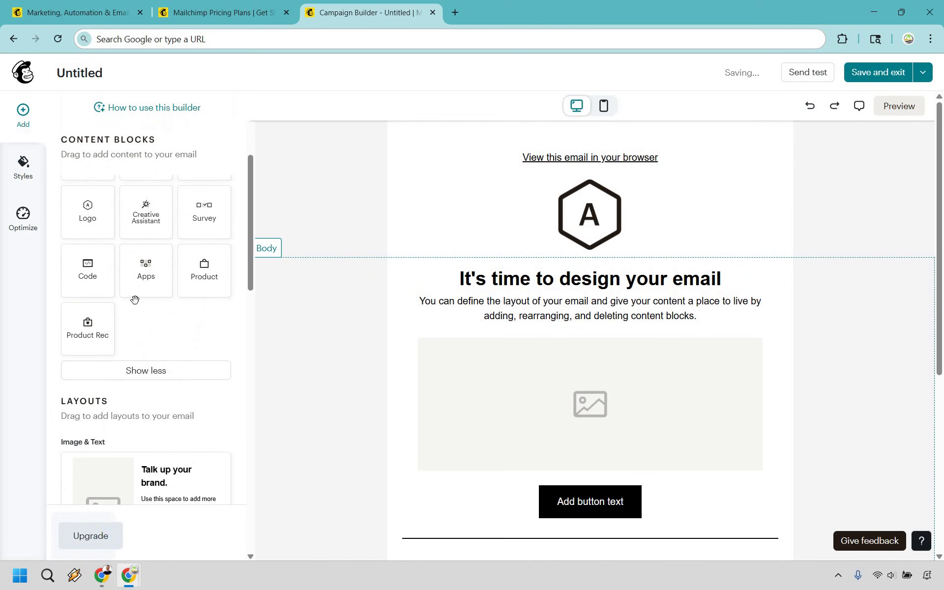
{"action": "scroll", "coordinate": [135, 297], "scroll_direction": "up", "scroll_amount": 4}
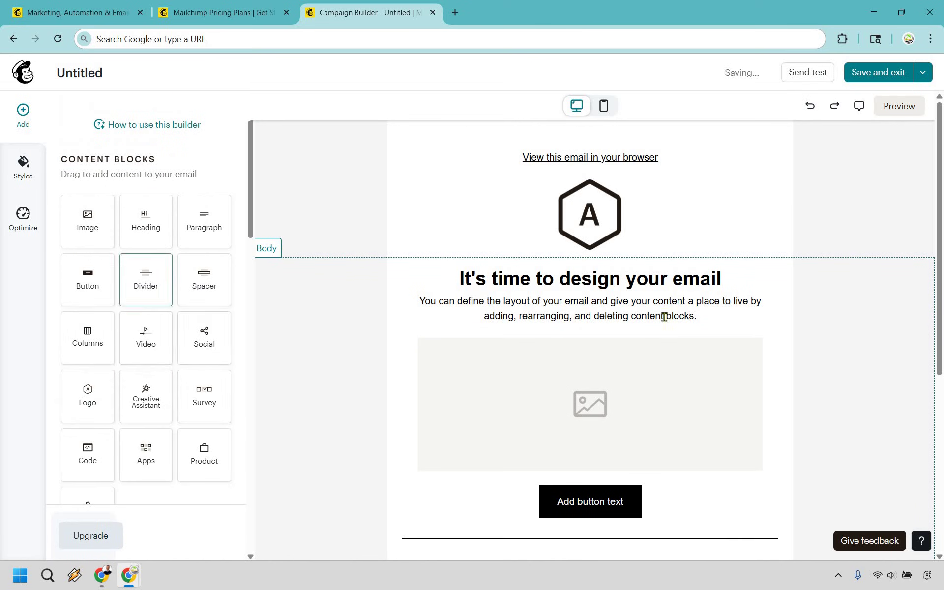
Inspect the heading and image placeholder blocks, then deselect them.
{"action": "left_click", "coordinate": [668, 279]}
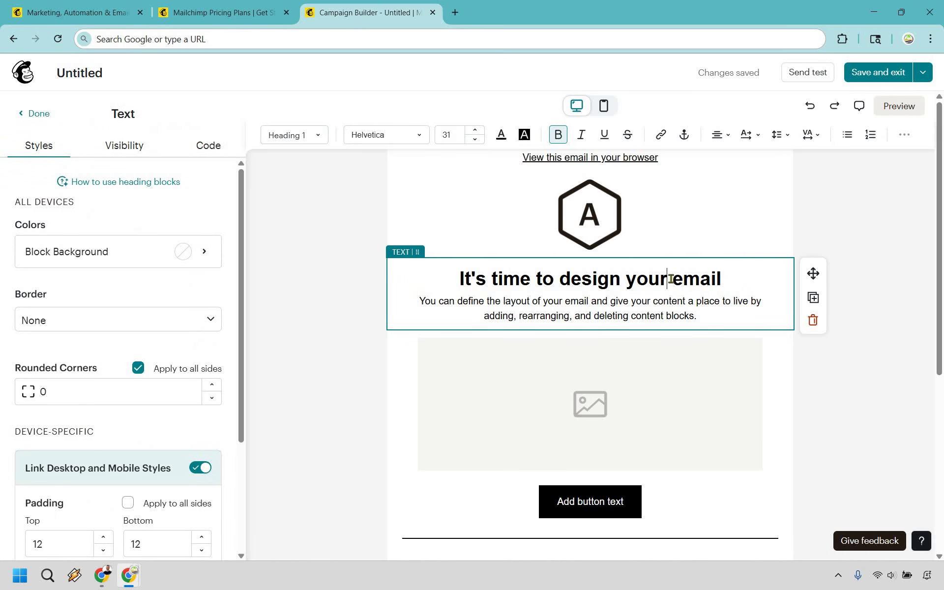
{"action": "left_click", "coordinate": [611, 403]}
{"action": "left_click", "coordinate": [610, 401]}
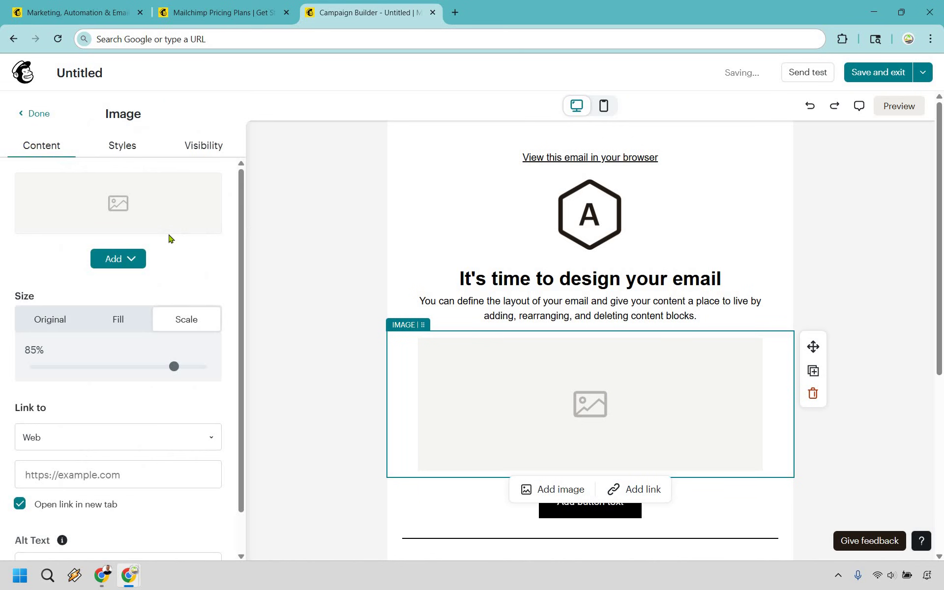
{"action": "left_click", "coordinate": [890, 352]}
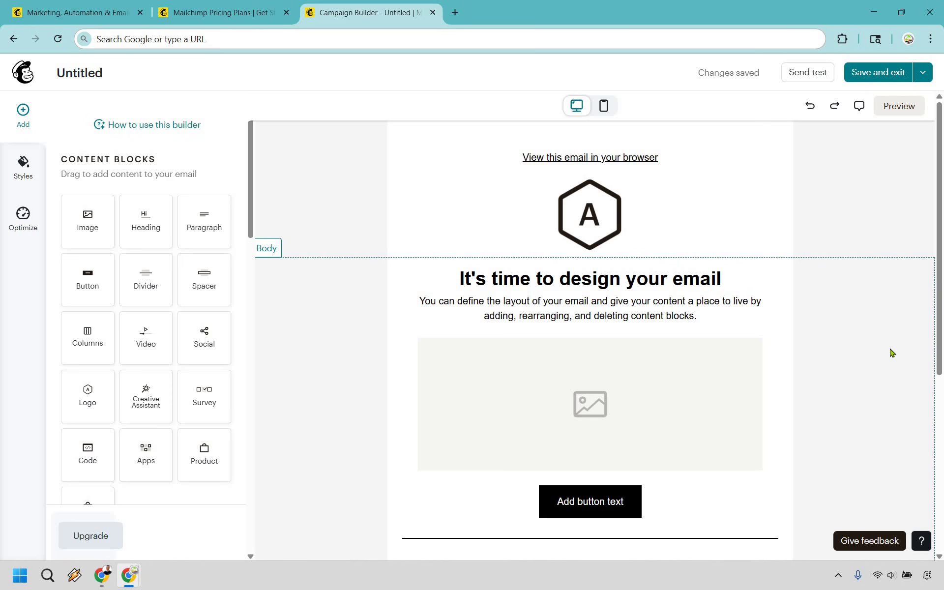
Switch to the first browser tab showing the Mailchimp homepage.
{"action": "key", "text": "ctrl+1"}
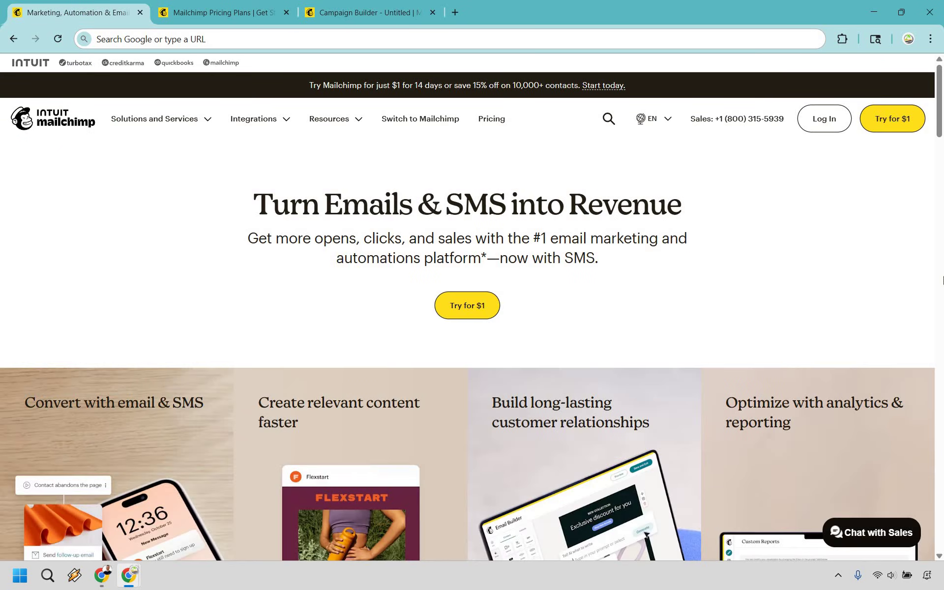